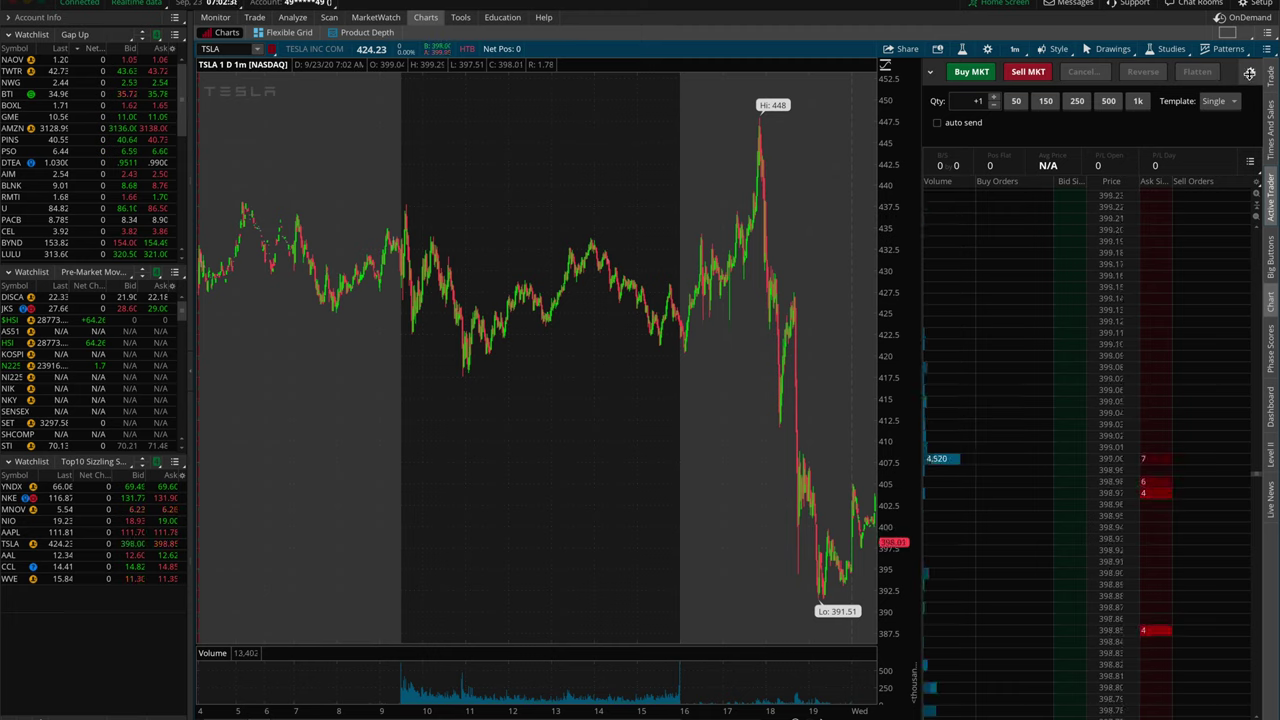
Step: Add TIF to the Active Trader button set by looking up 'tif' and applying
left_click(1247, 75)
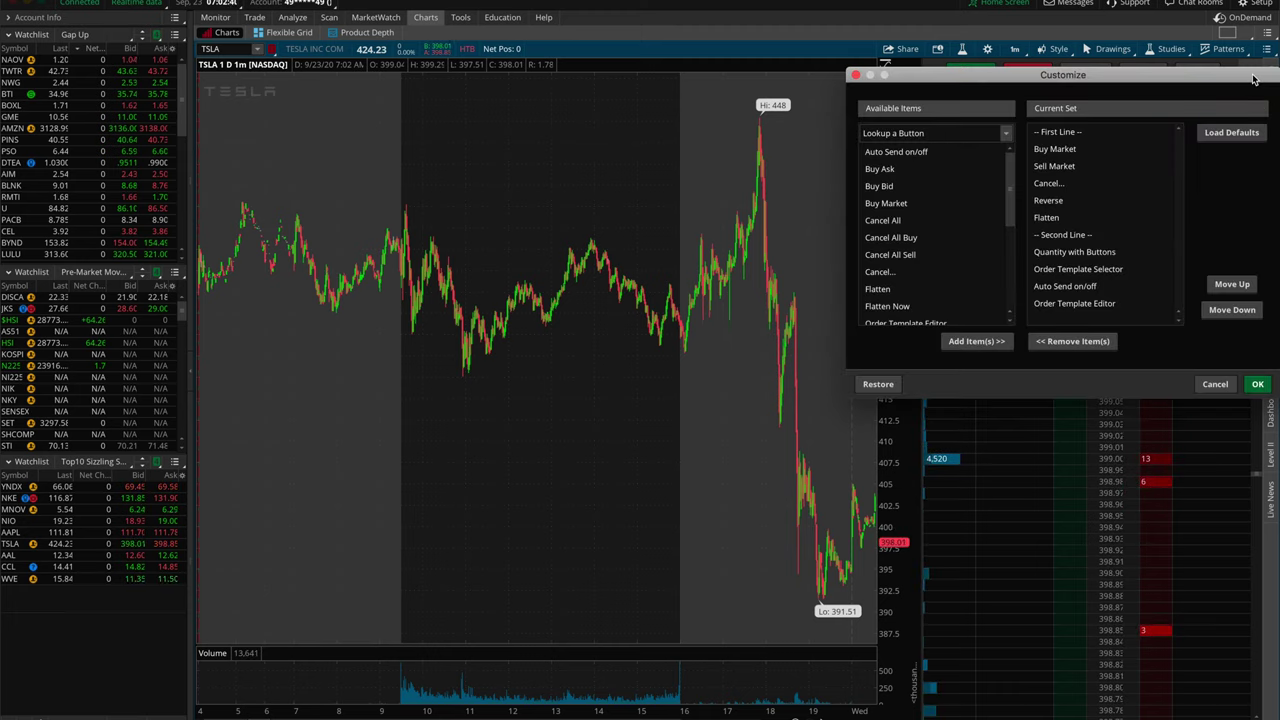
left_click(903, 133)
type("tif")
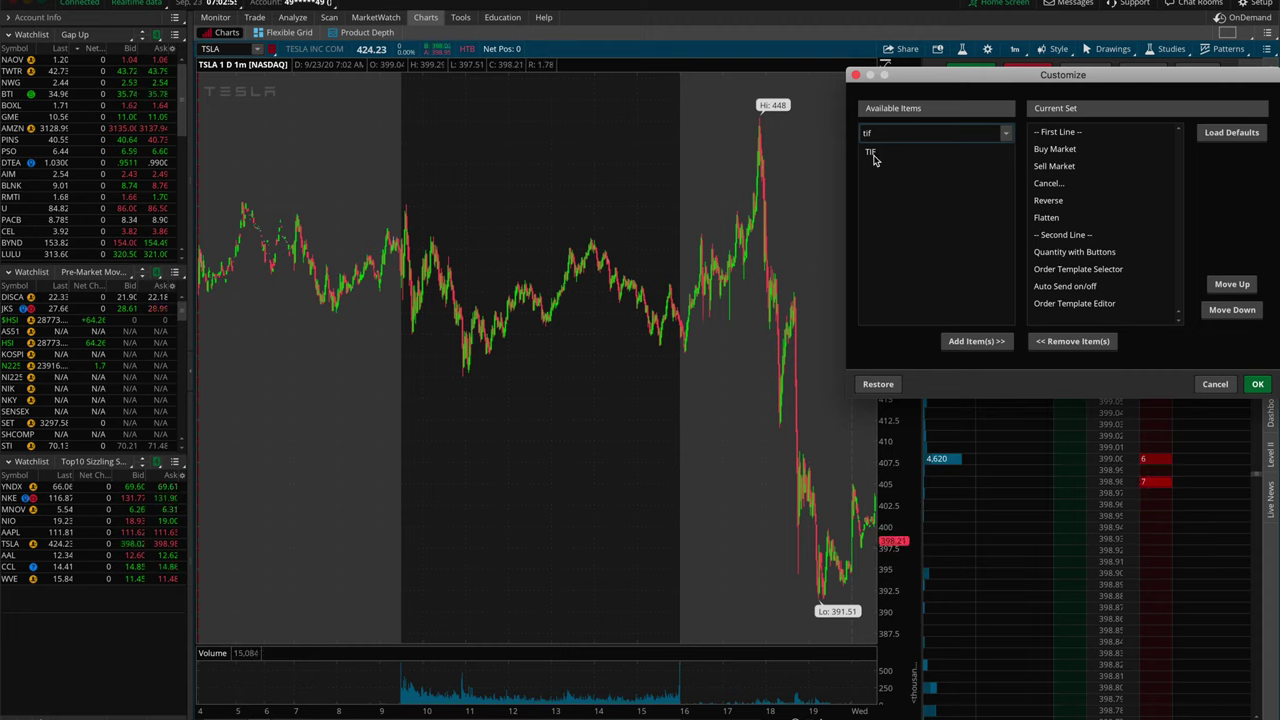
double_click(872, 152)
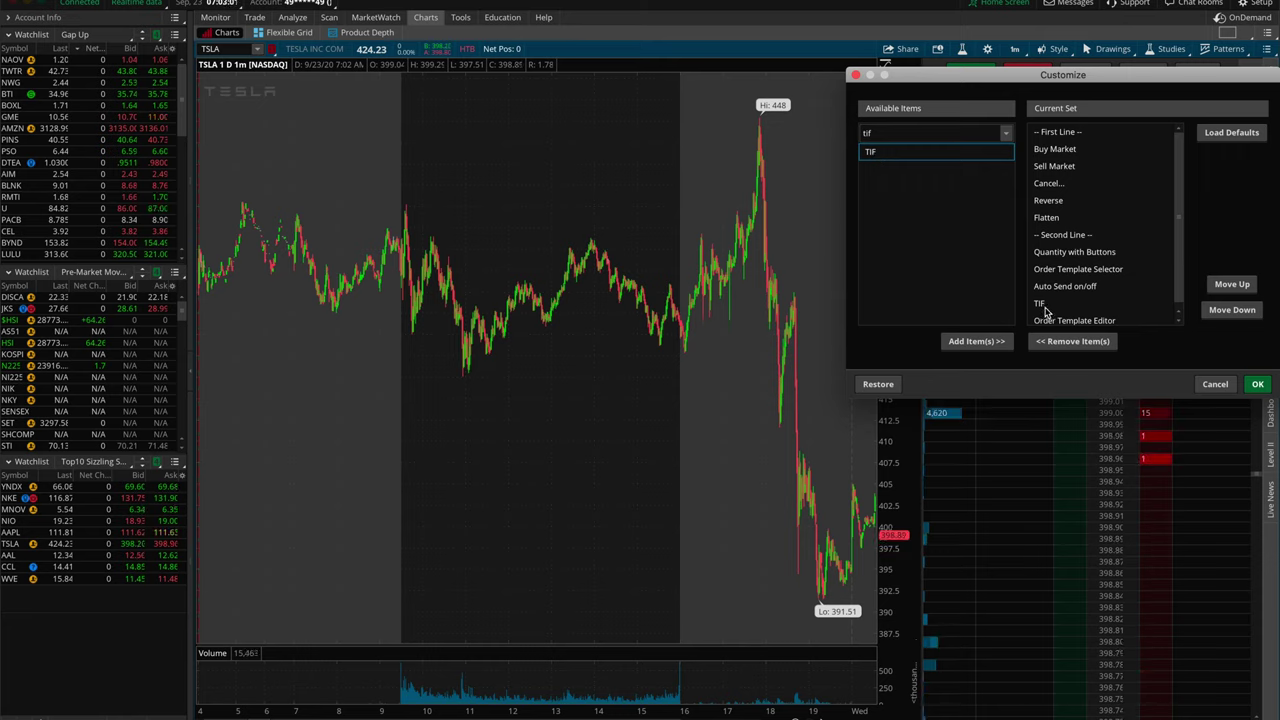
left_click(1258, 388)
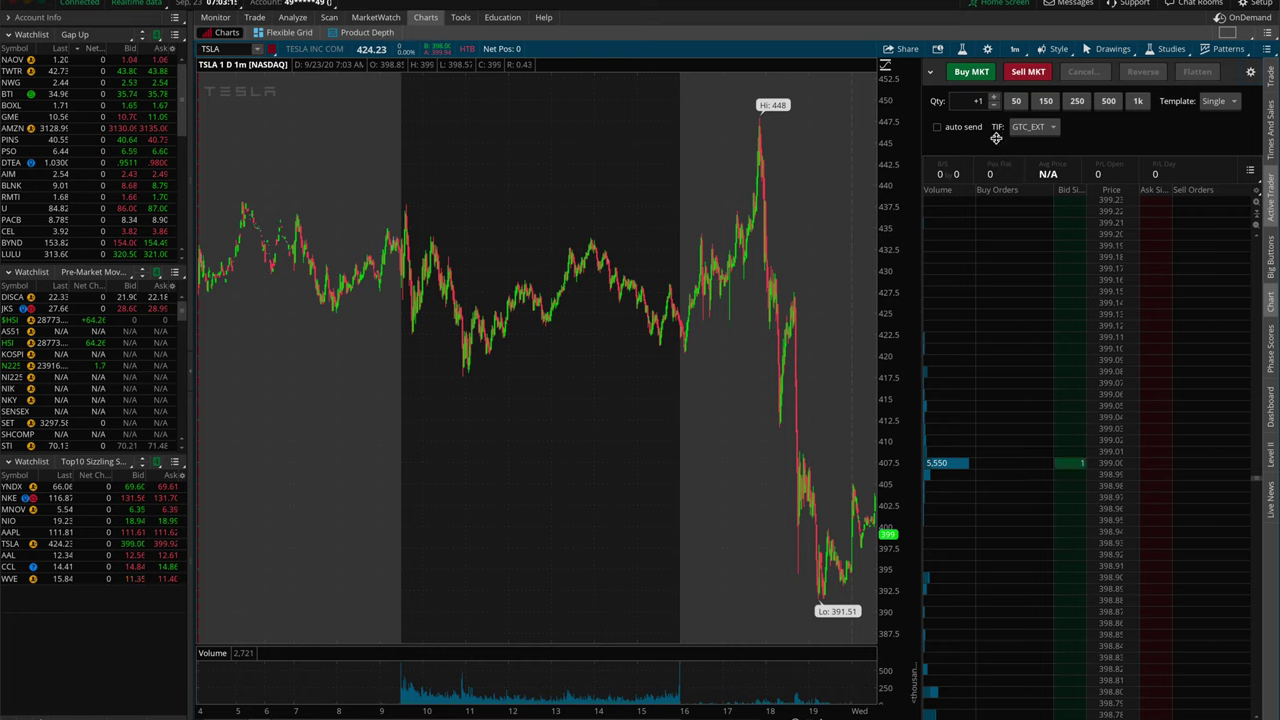
Step: Try DAY as the time-in-force, then set it back to GTC_EXT
left_click(1050, 129)
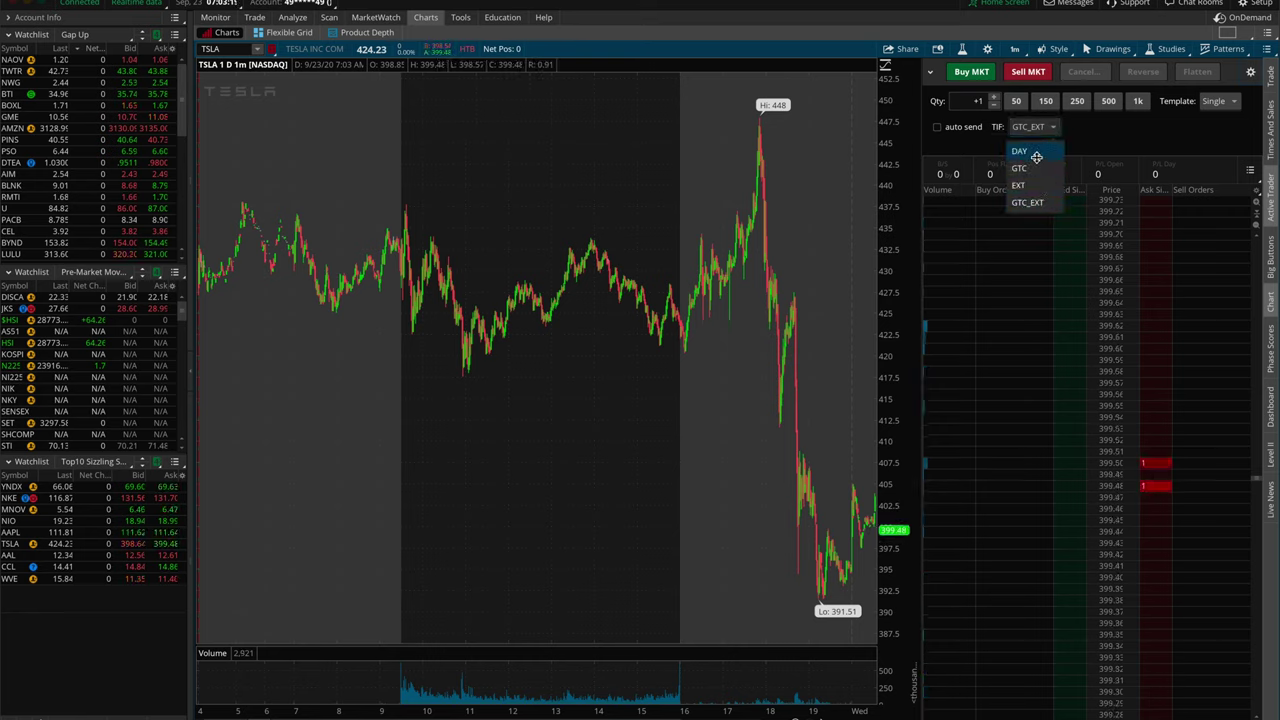
left_click(1036, 154)
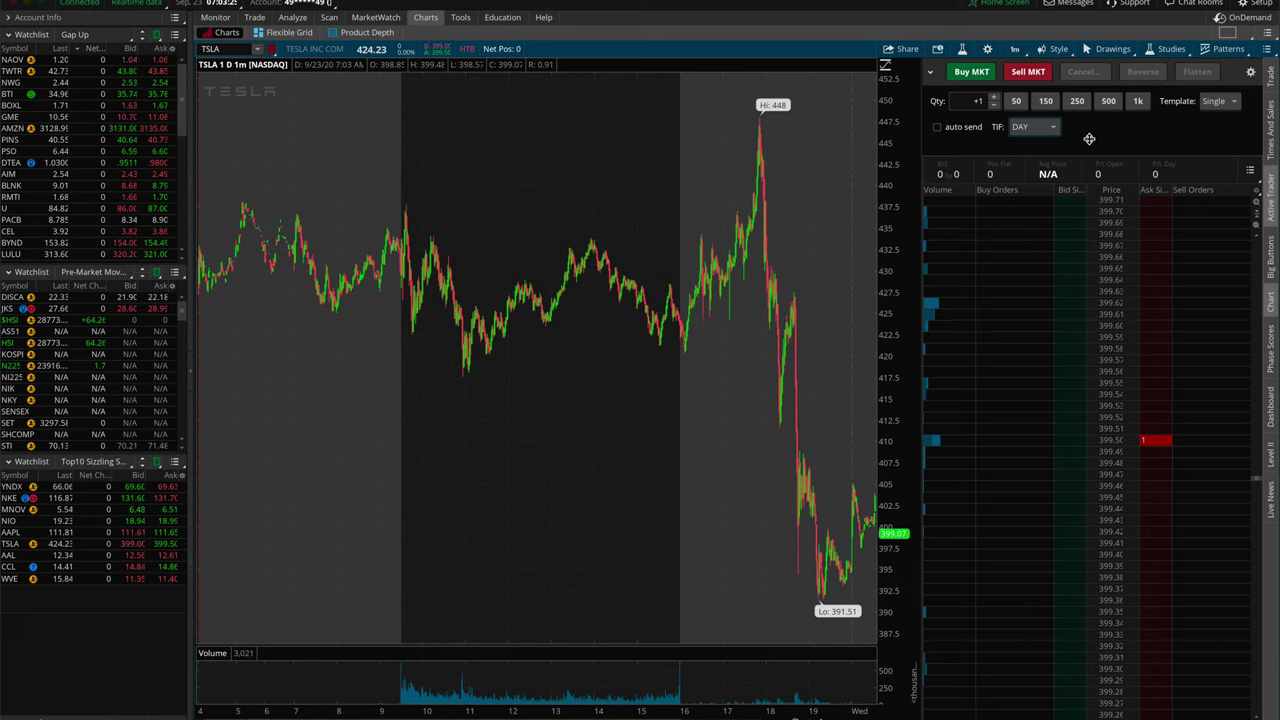
left_click(1046, 128)
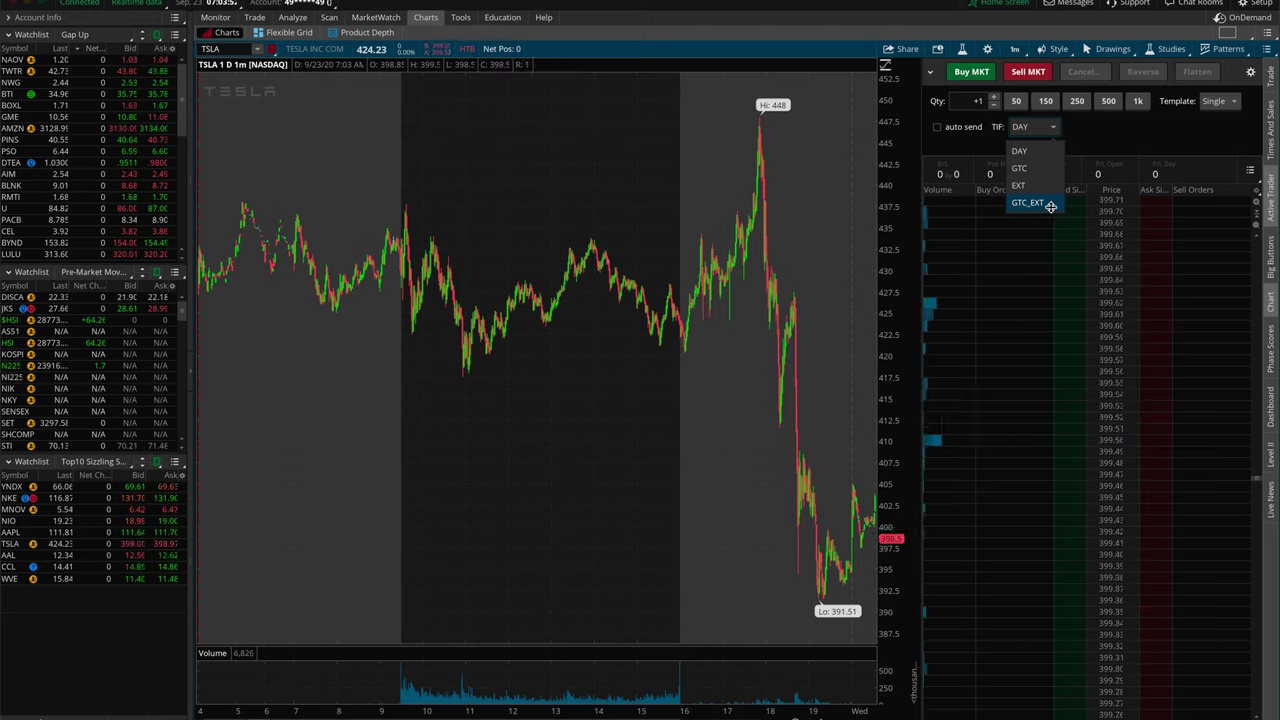
left_click(1045, 205)
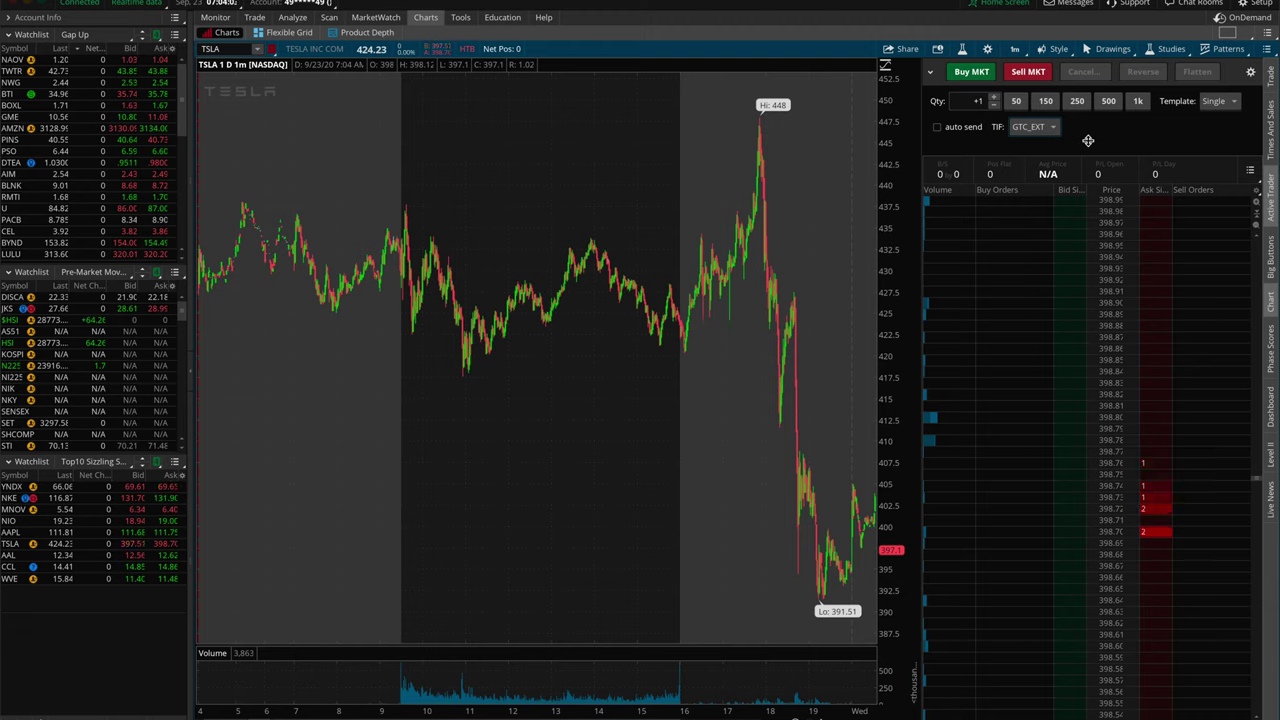
Step: Preview one-share market buy and sell orders, then reopen the button customization
left_click(970, 72)
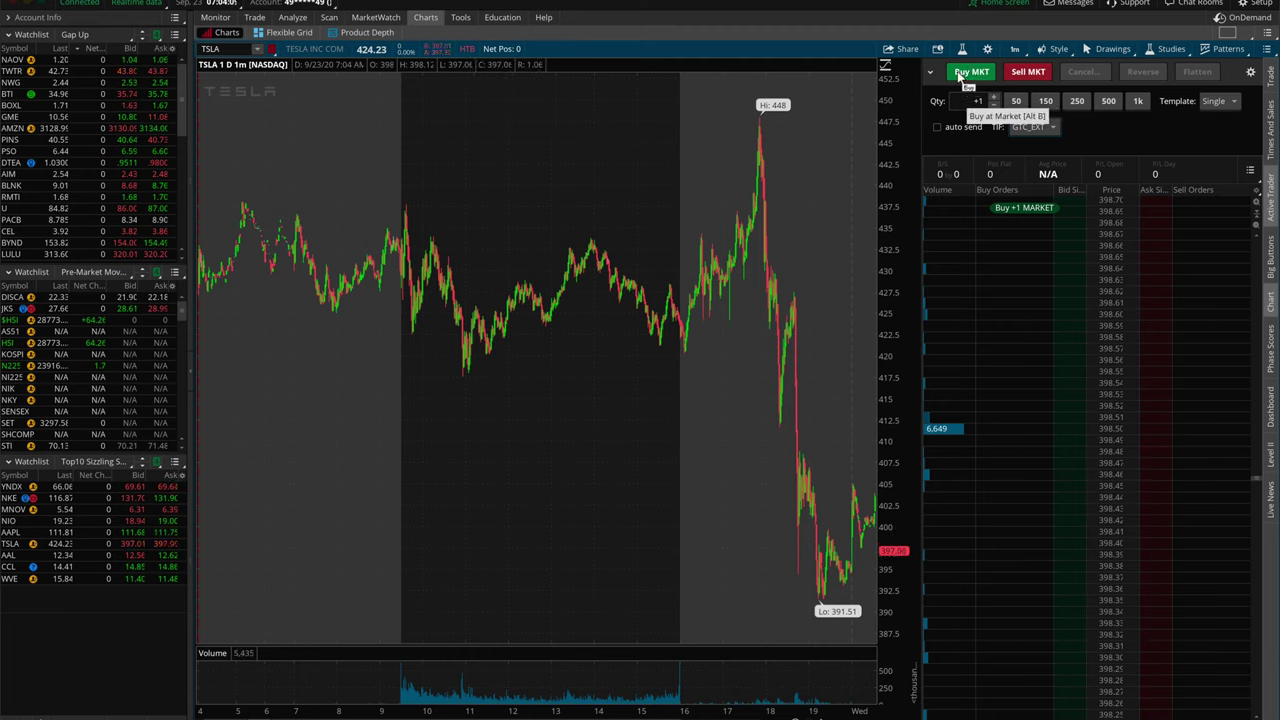
left_click(1022, 74)
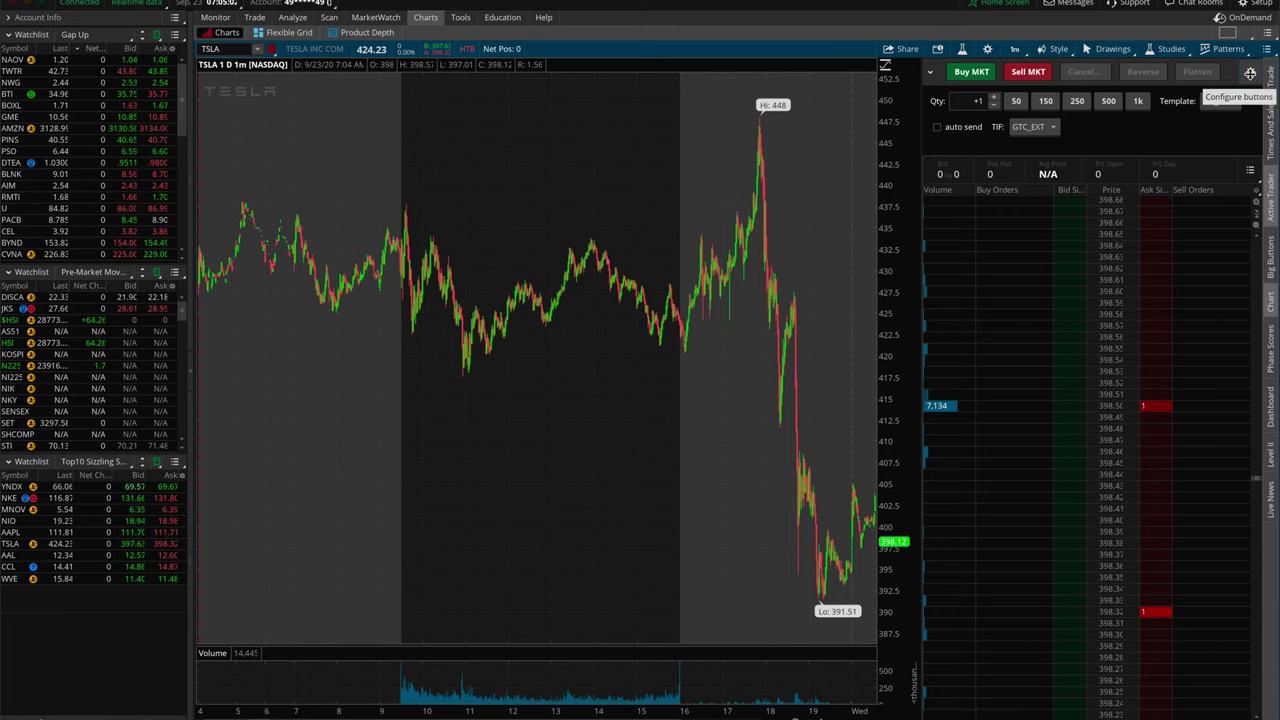
left_click(1250, 73)
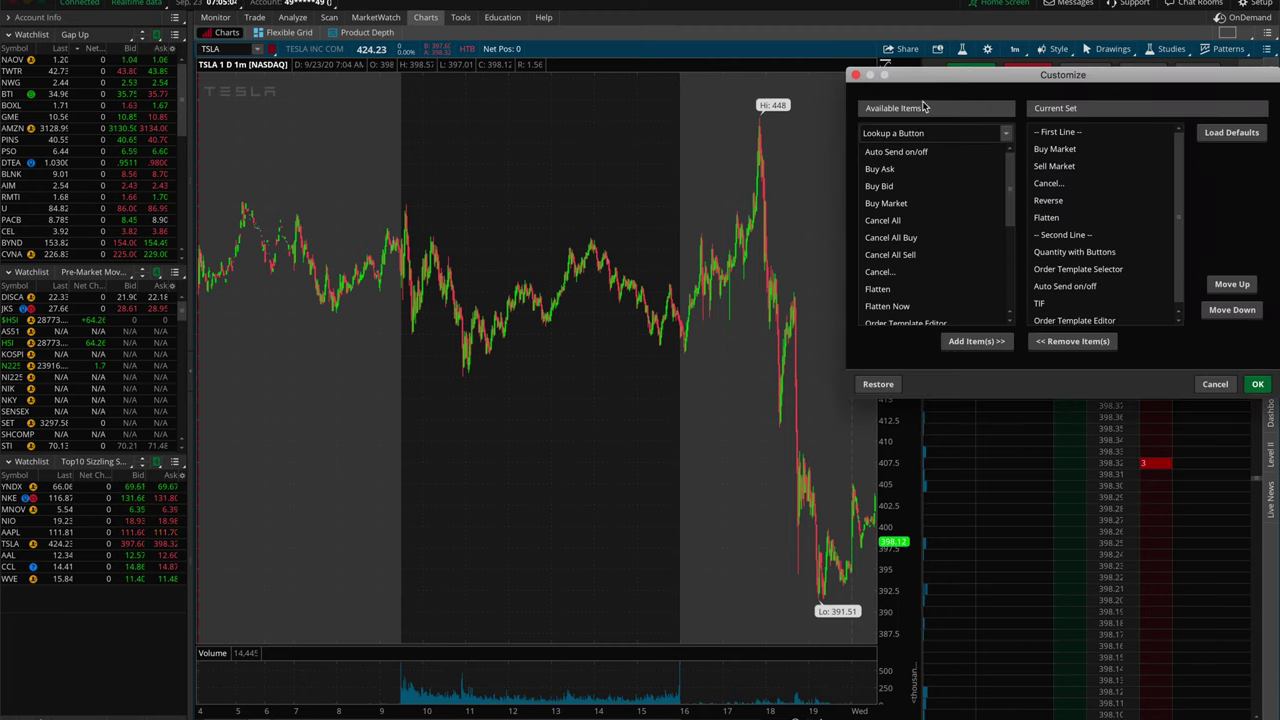
Step: Add Buy Ask and Buy Bid to the current button set and apply the changes
double_click(884, 172)
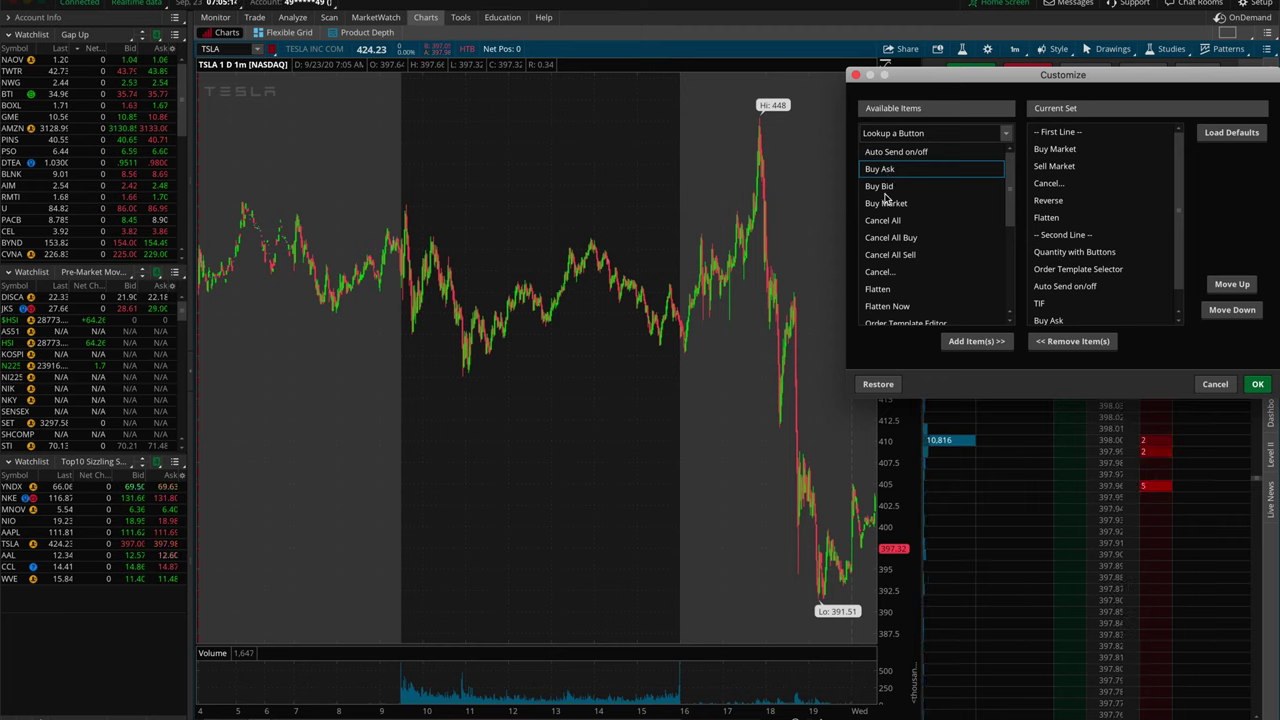
double_click(882, 188)
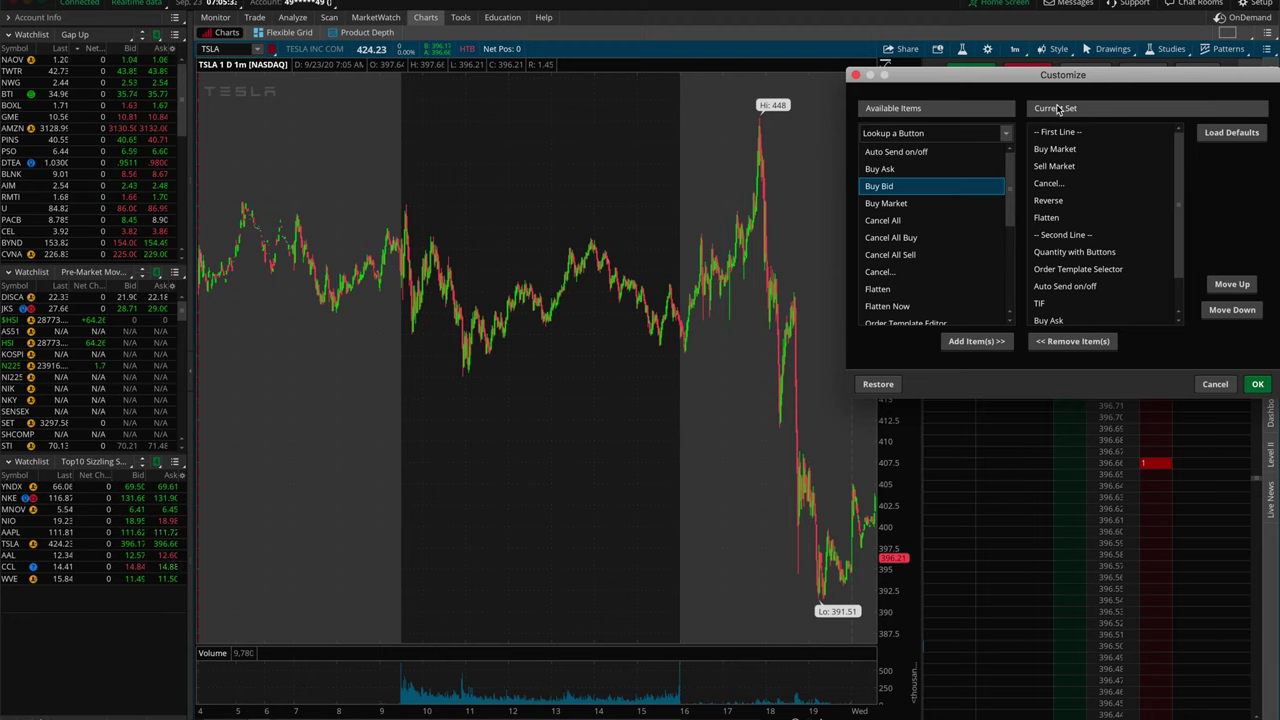
scroll(1088, 200, "down", 2)
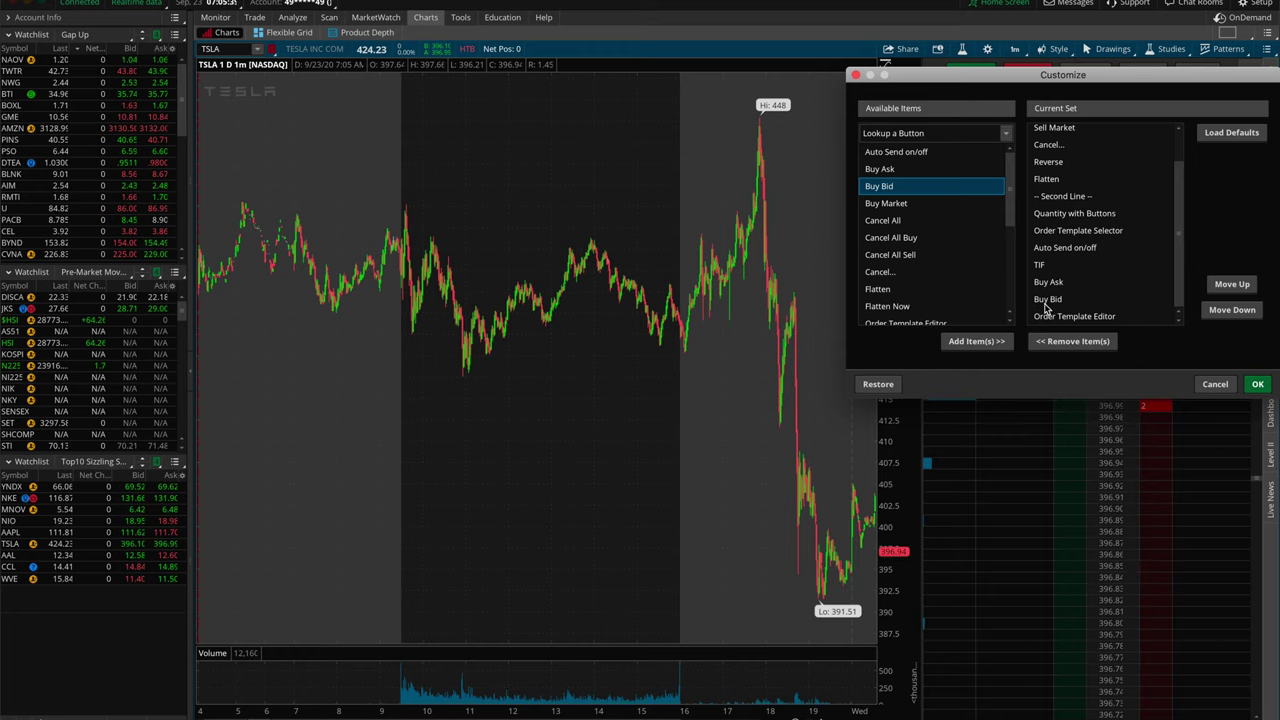
left_click(1257, 384)
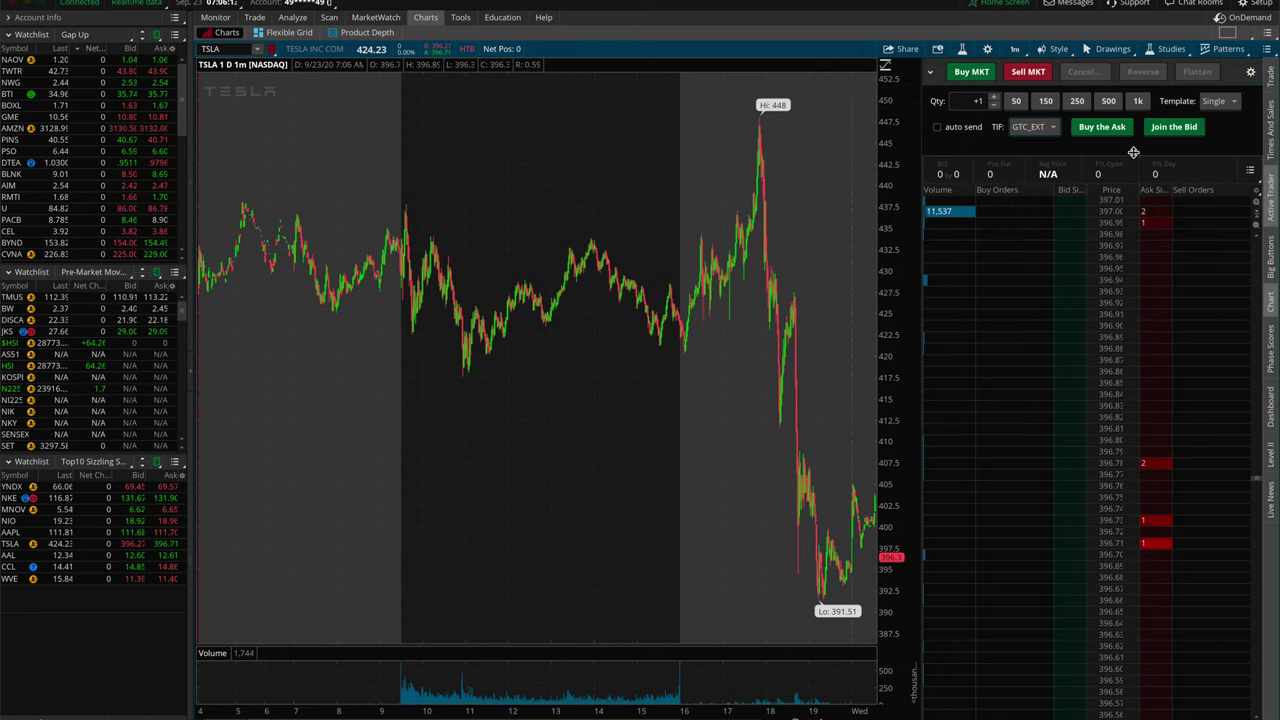
Step: Preview one-share limit buys at the ask and at the bid, and try DAY time-in-force
left_click(1104, 132)
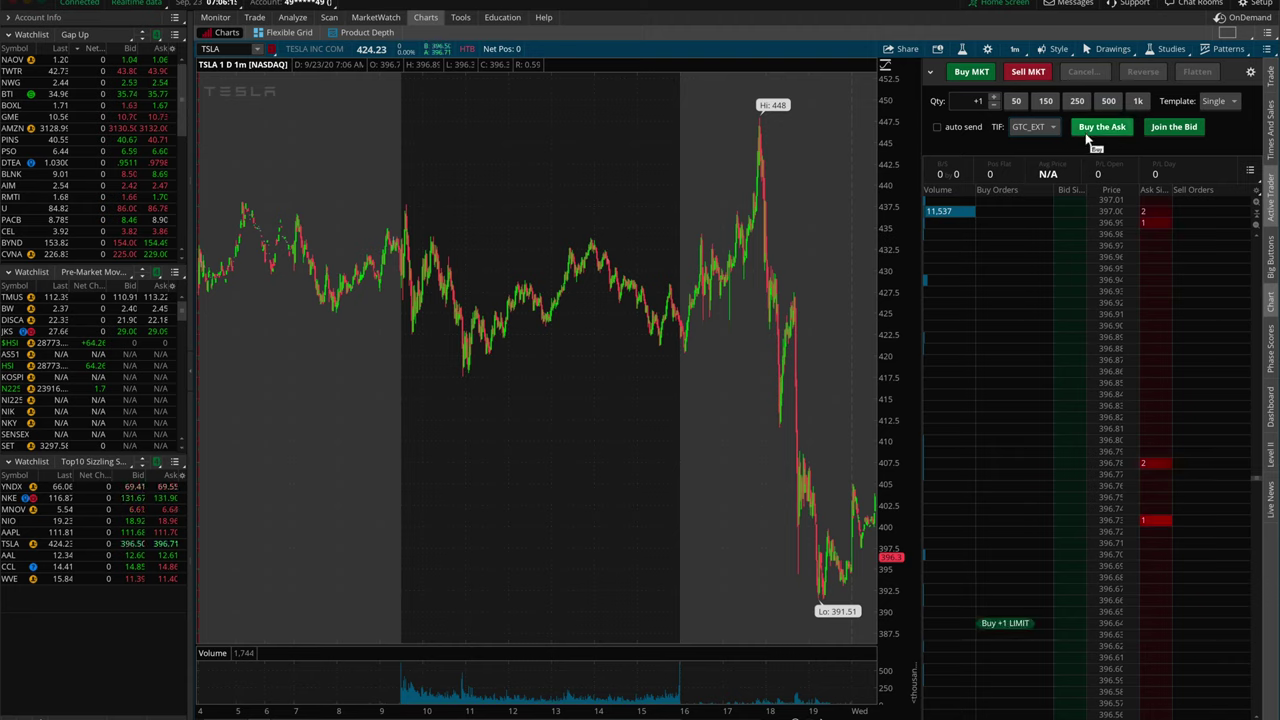
left_click(1195, 128)
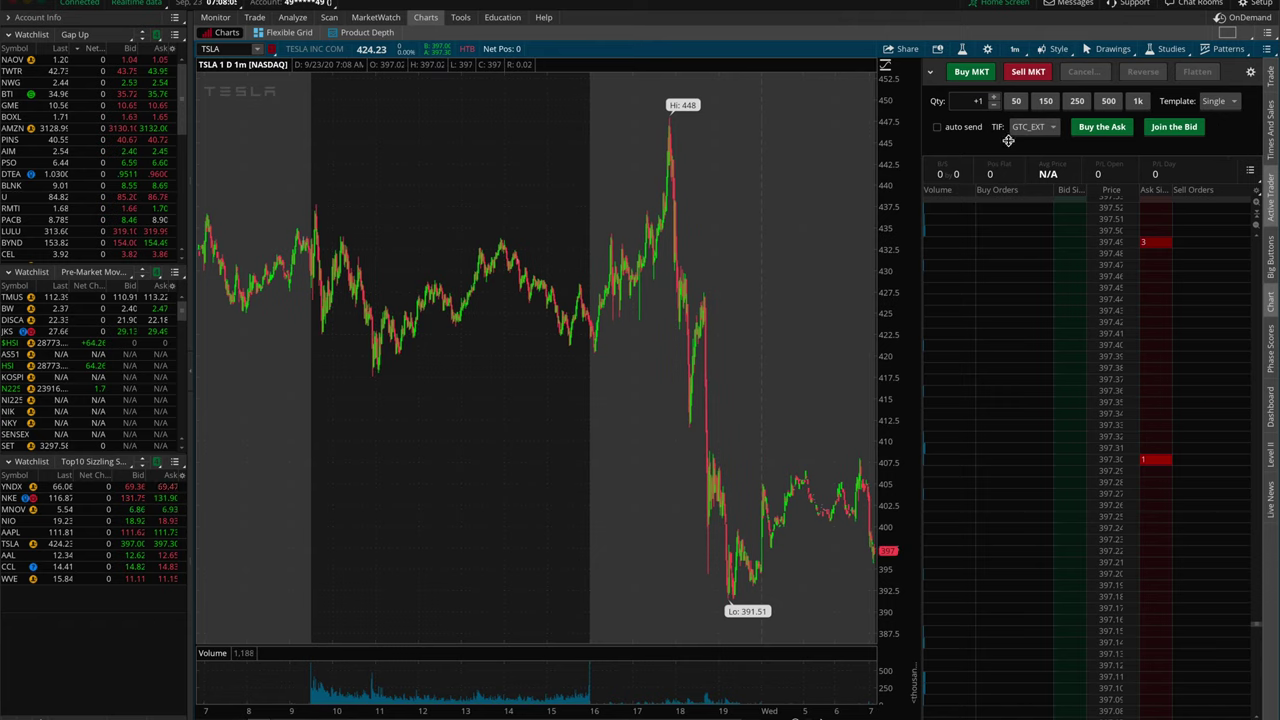
left_click(1038, 127)
left_click(1040, 151)
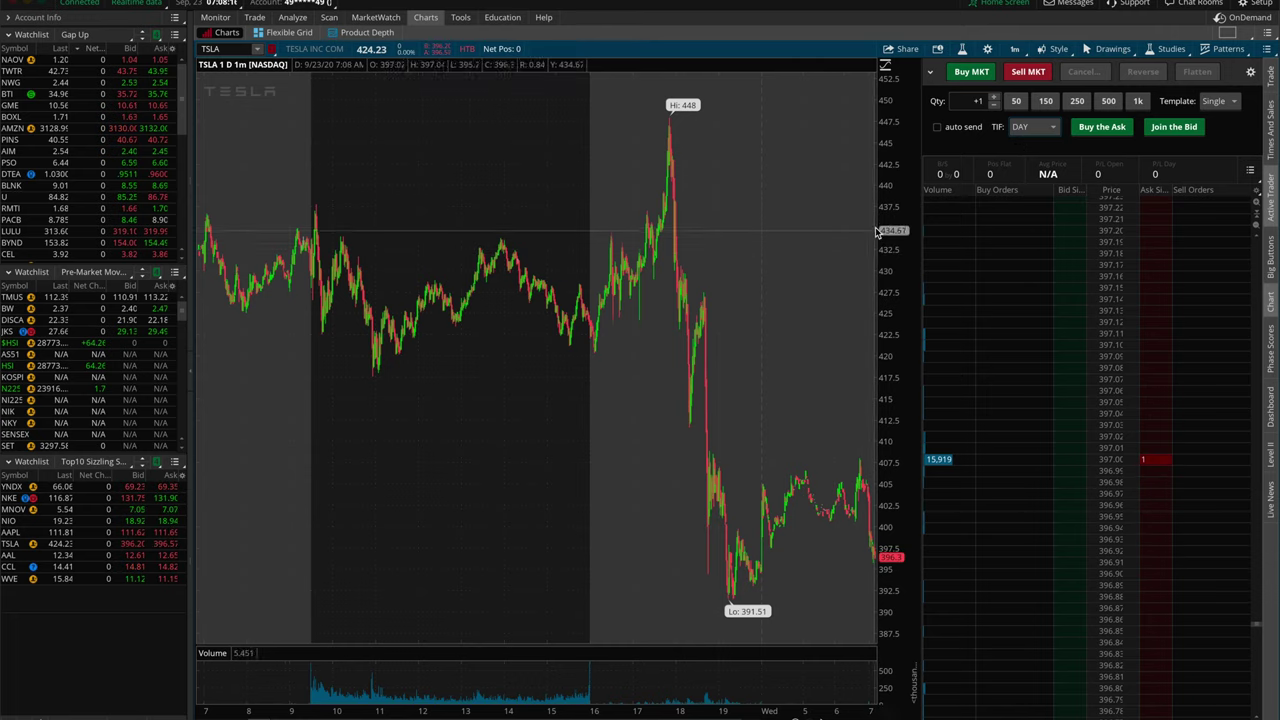
Step: Set time-in-force back to GTC_EXT and switch to the TD Ameritrade website
left_click(1046, 130)
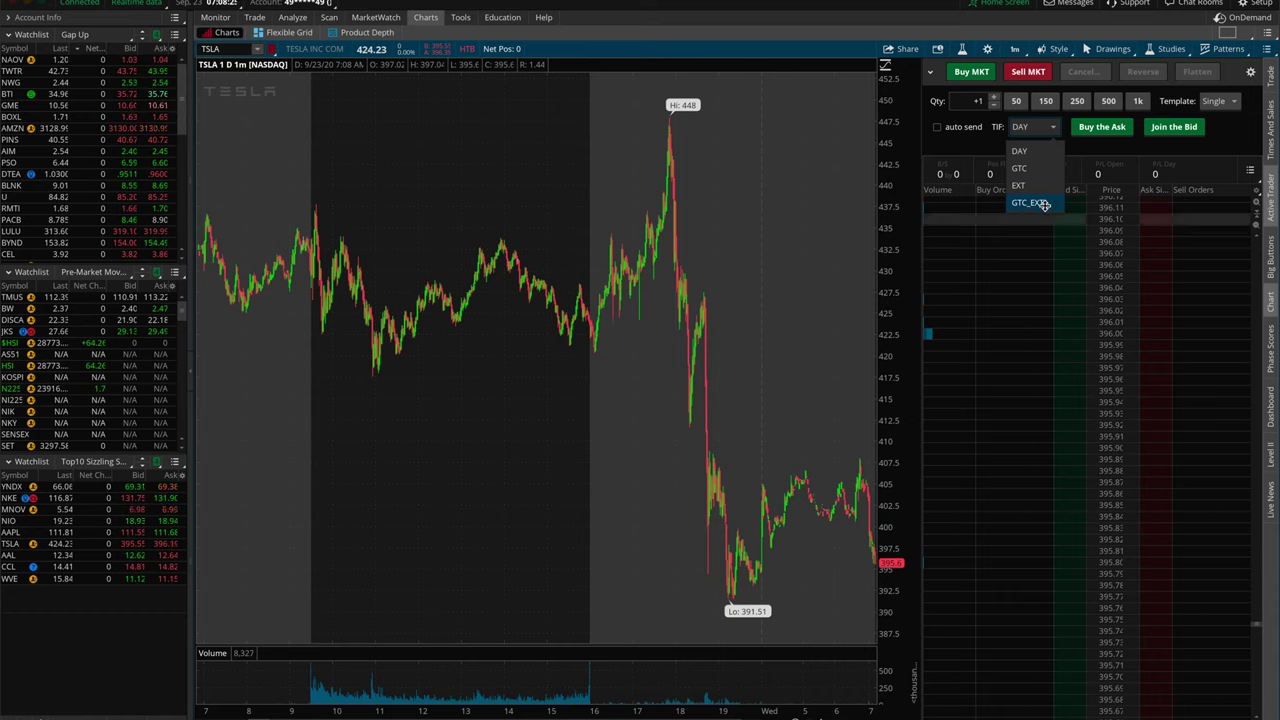
left_click(1044, 204)
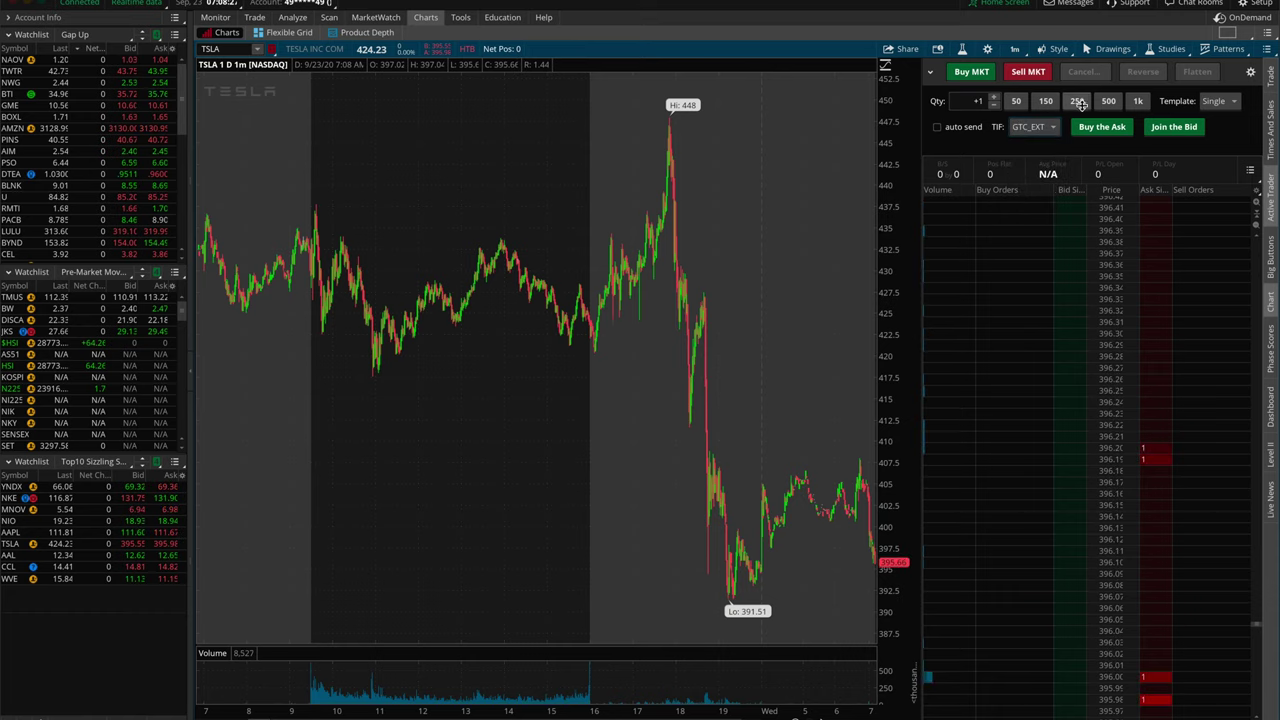
key("super+Tab")
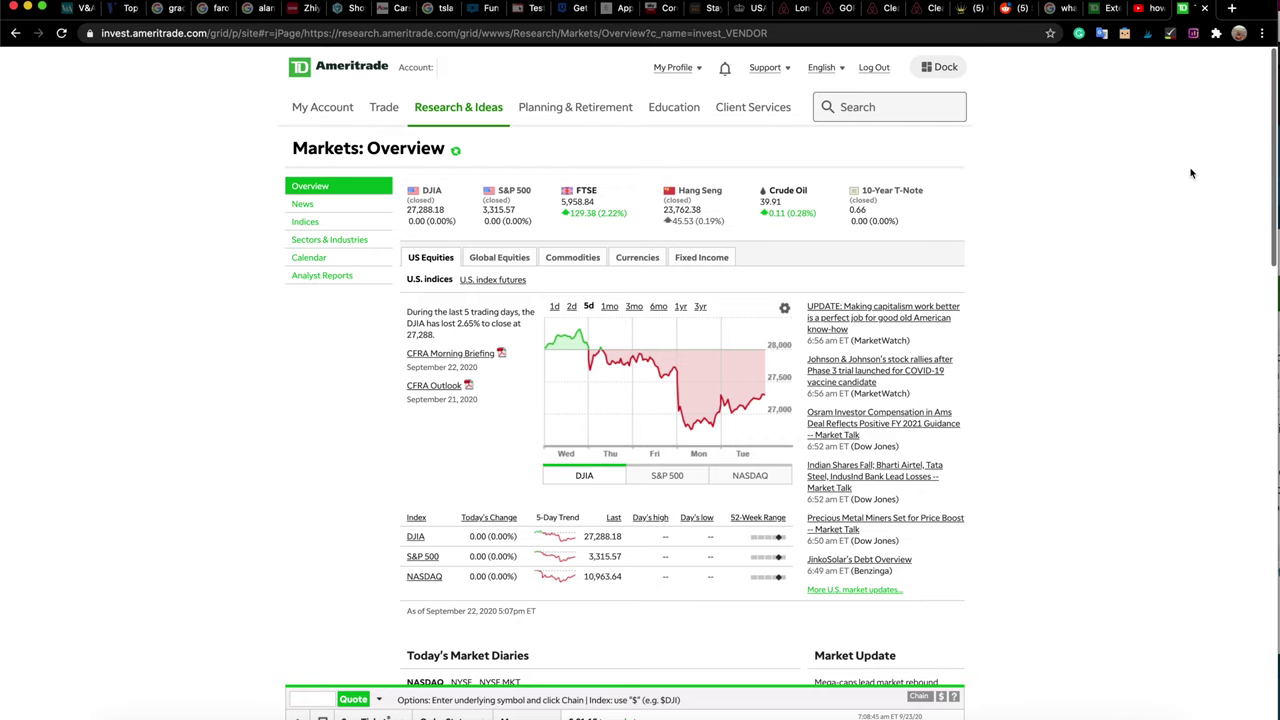
Step: Search for tsla to load its profile and start a Buy order ticket
left_click(865, 105)
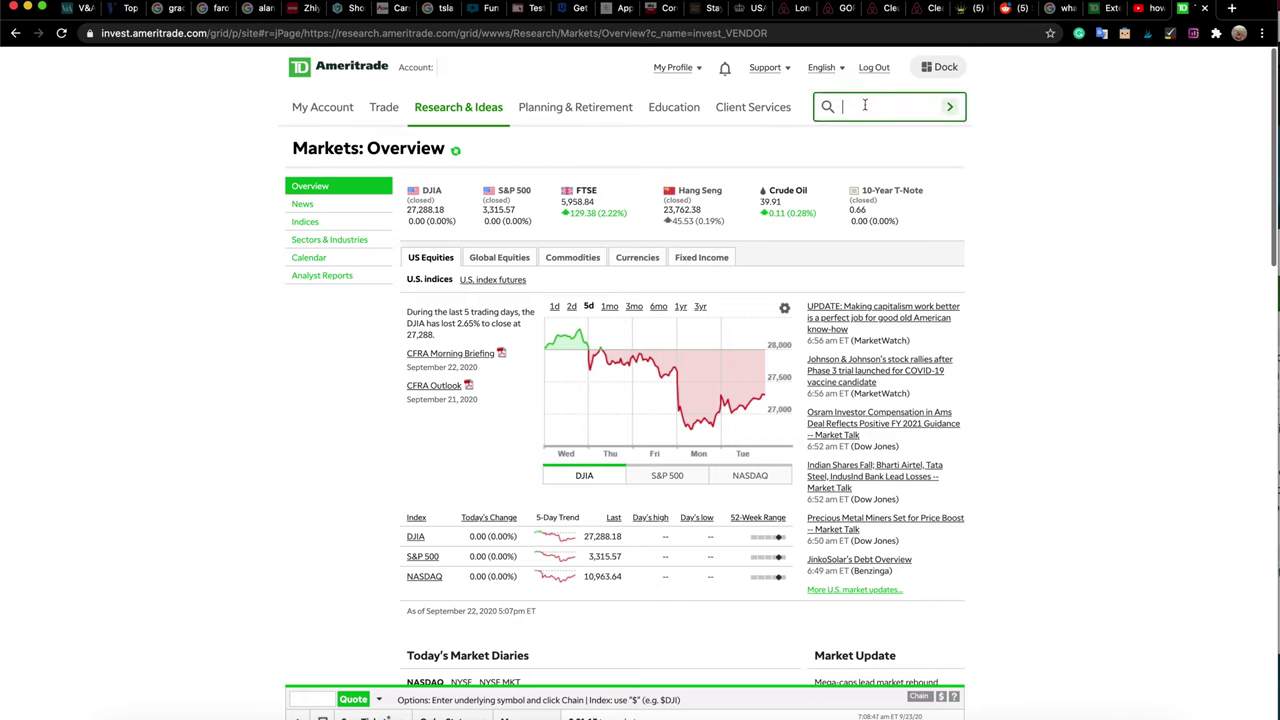
type("tsl")
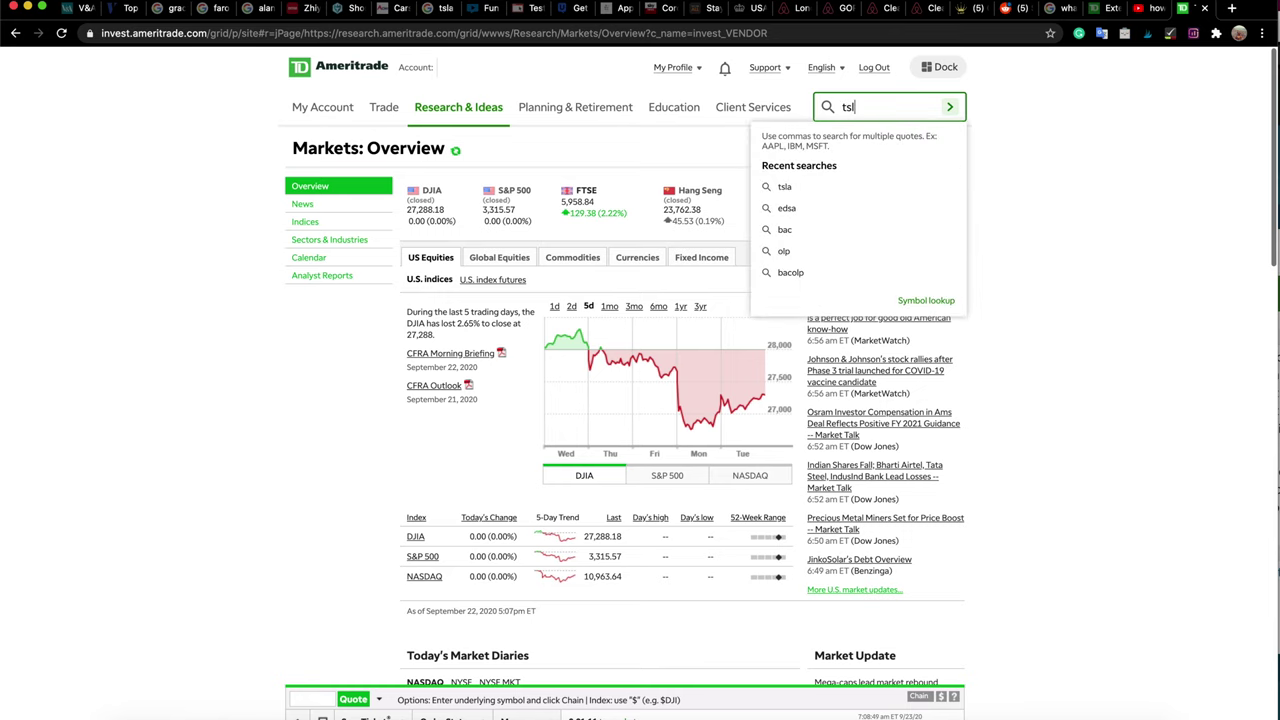
type("a")
key("Return")
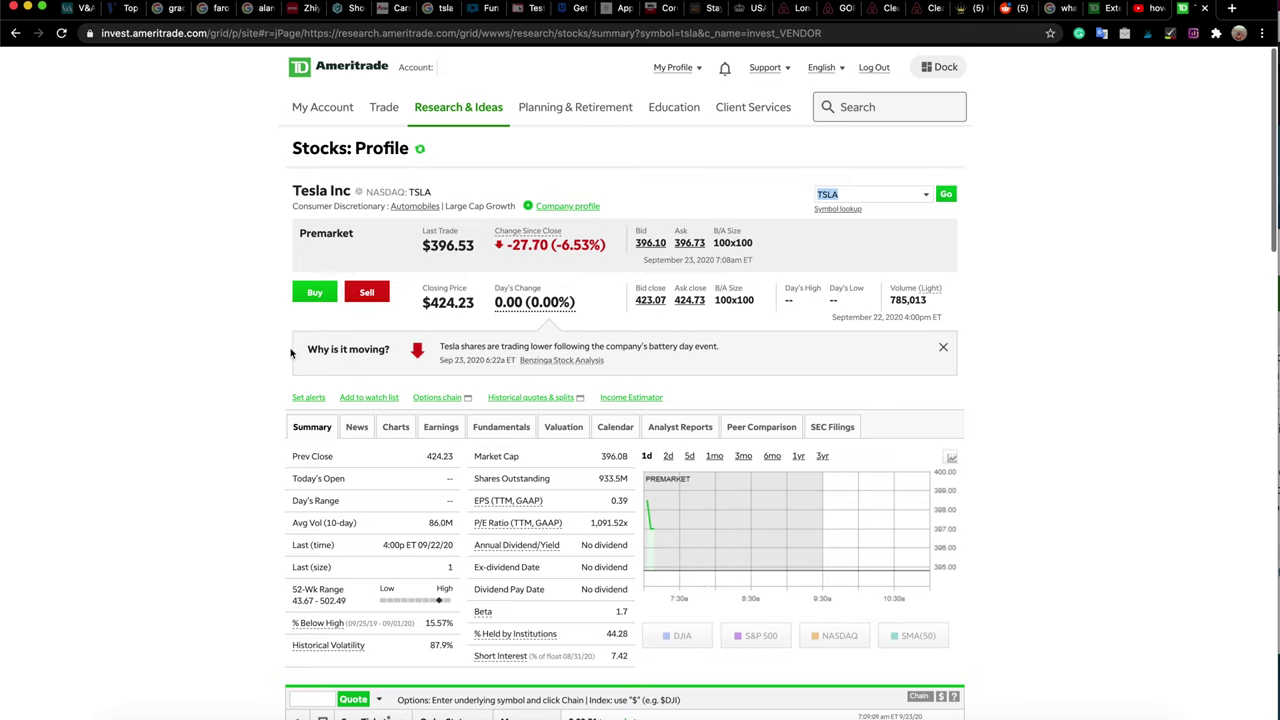
left_click(311, 293)
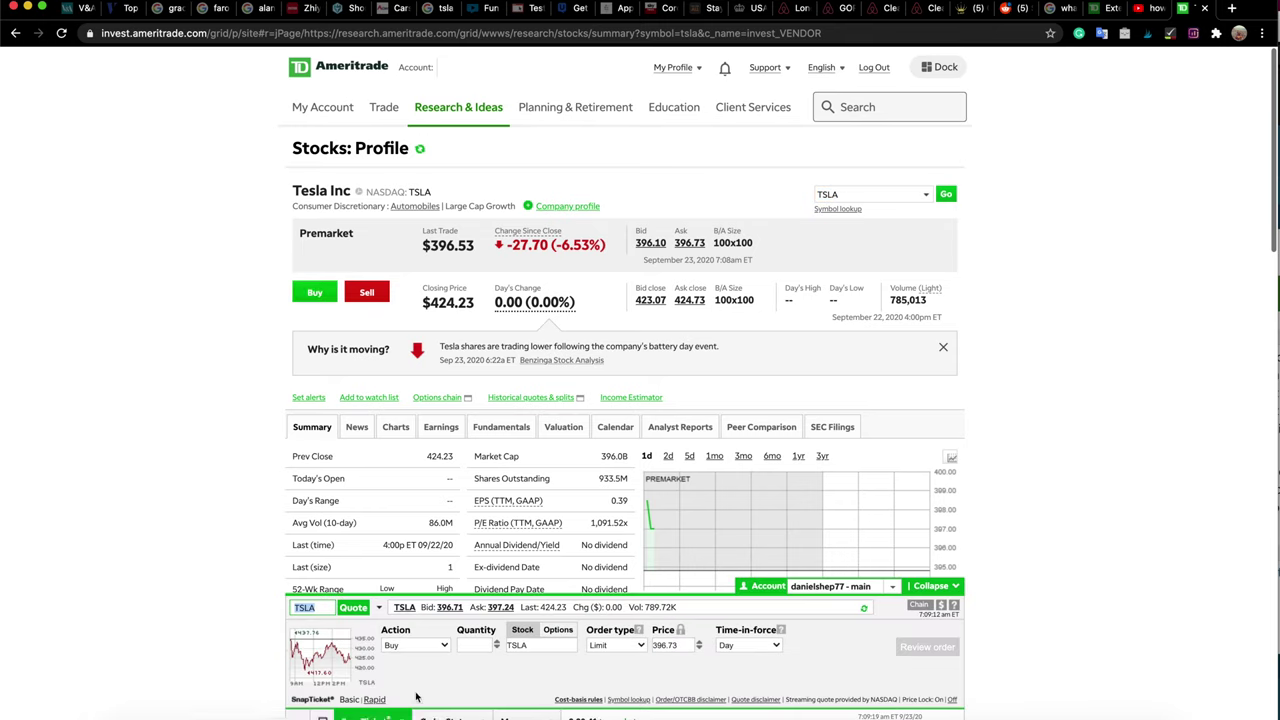
Step: Keep Buy as the order action and enter a quantity of 1 share
left_click(408, 646)
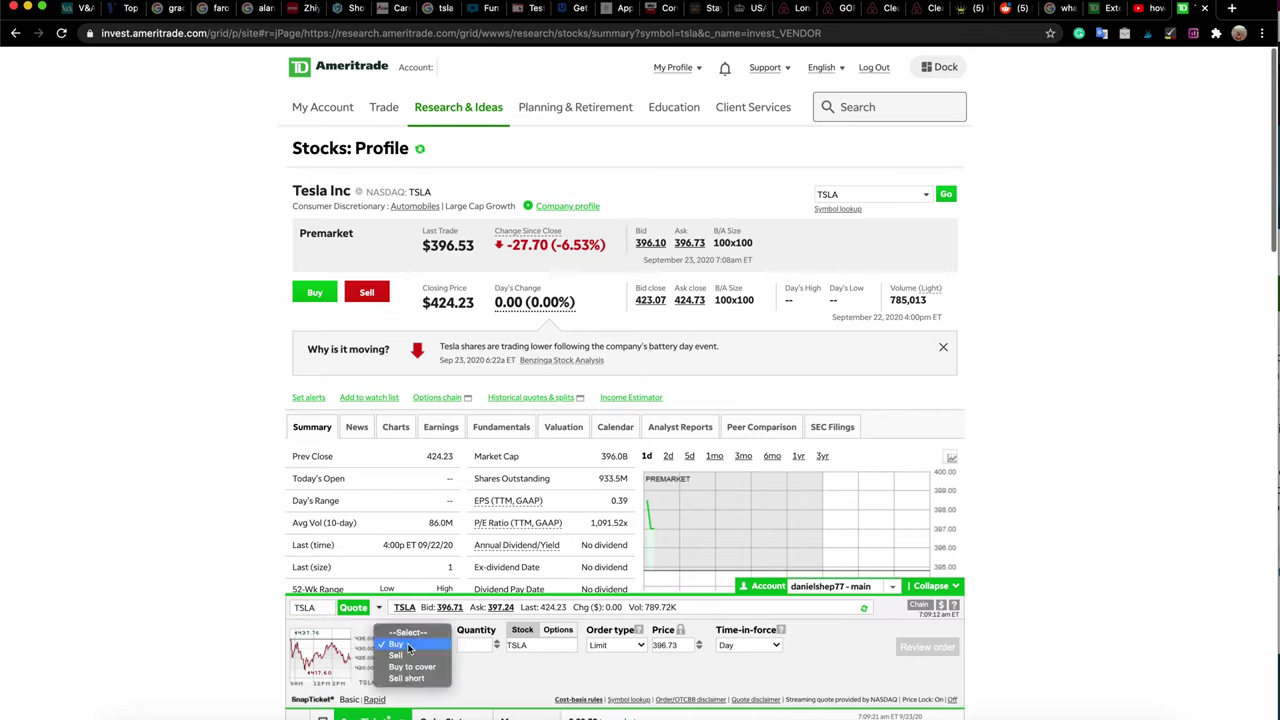
left_click(411, 646)
left_click(477, 644)
type("1")
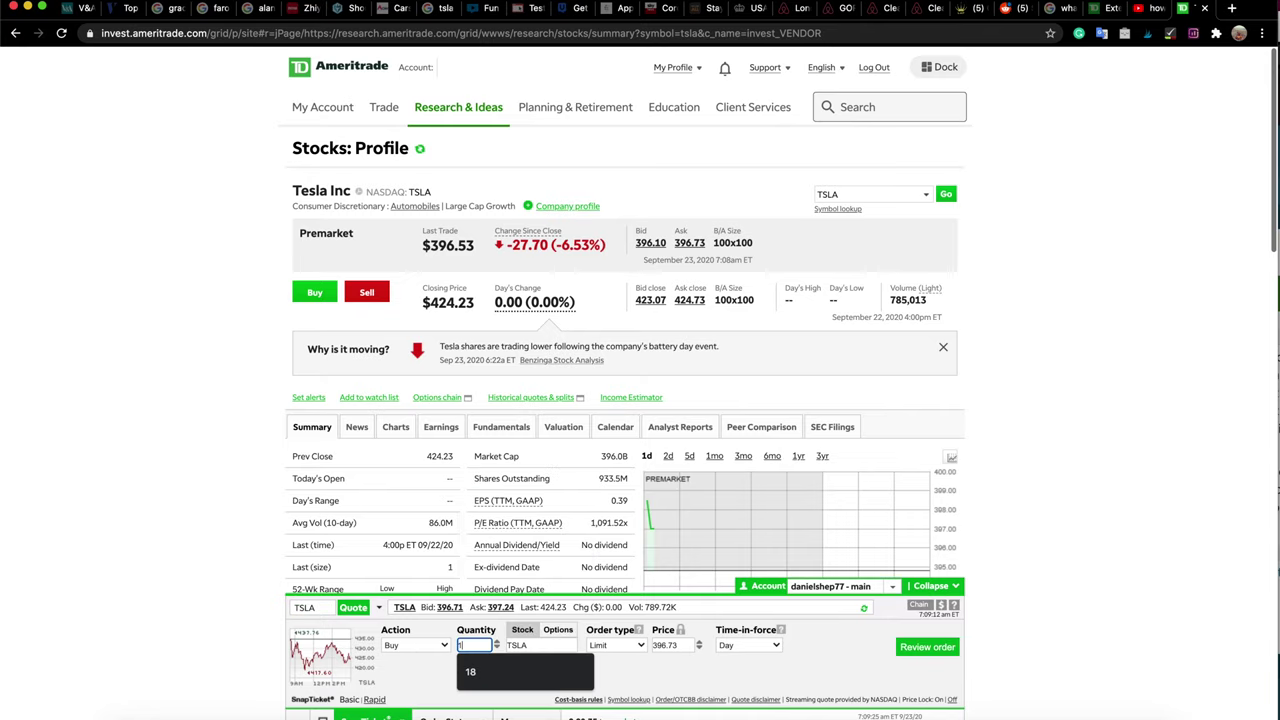
left_click(432, 688)
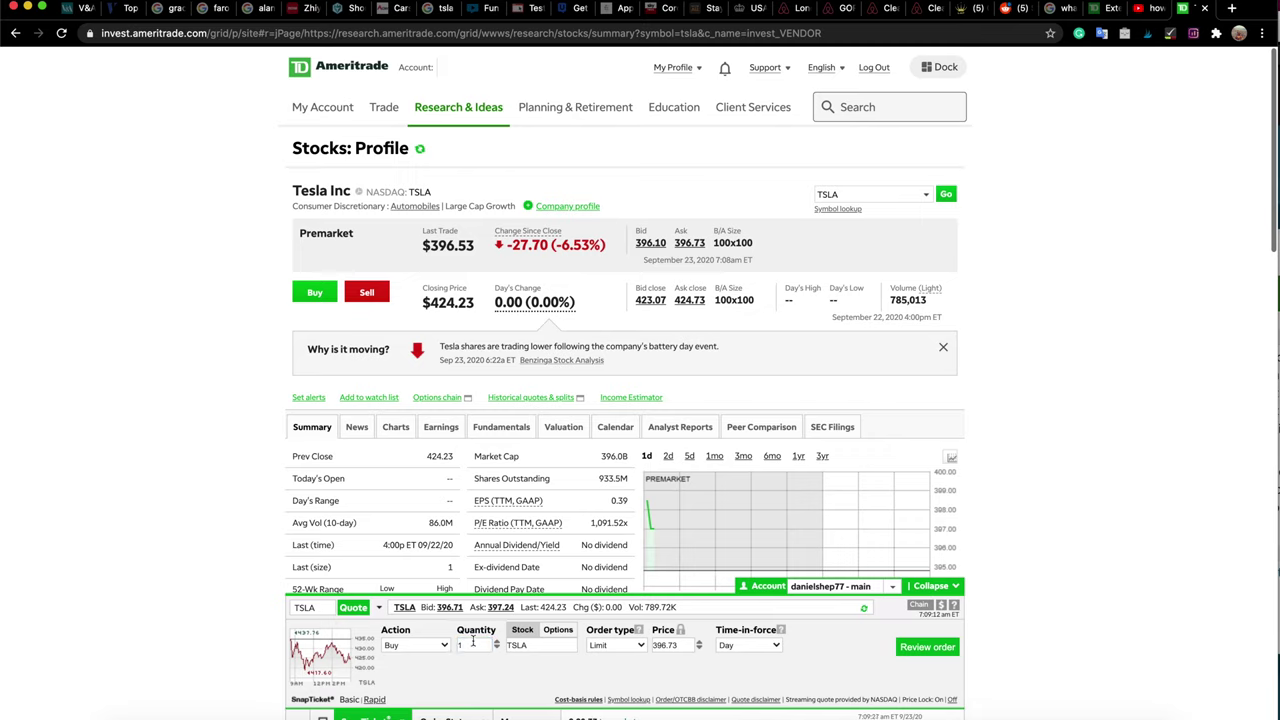
Step: Keep Limit as the order type and choose GTC + ext. time-in-force
left_click(633, 646)
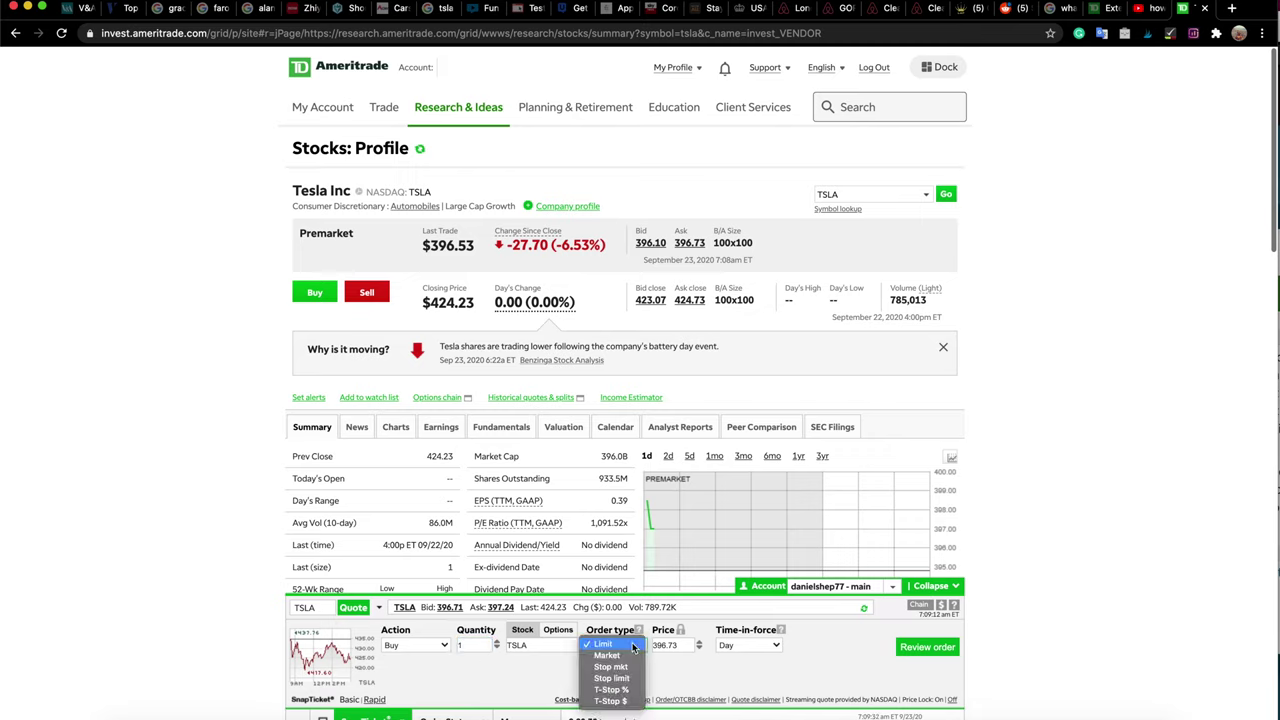
left_click(633, 646)
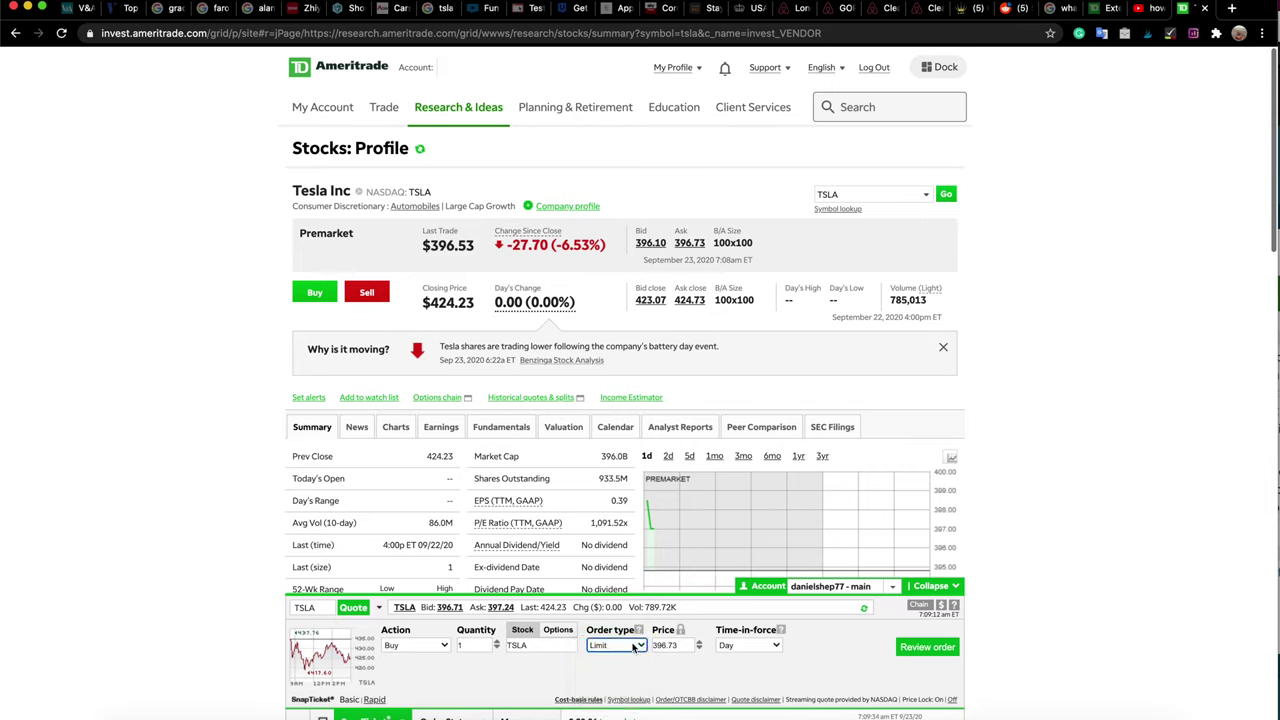
left_click(775, 647)
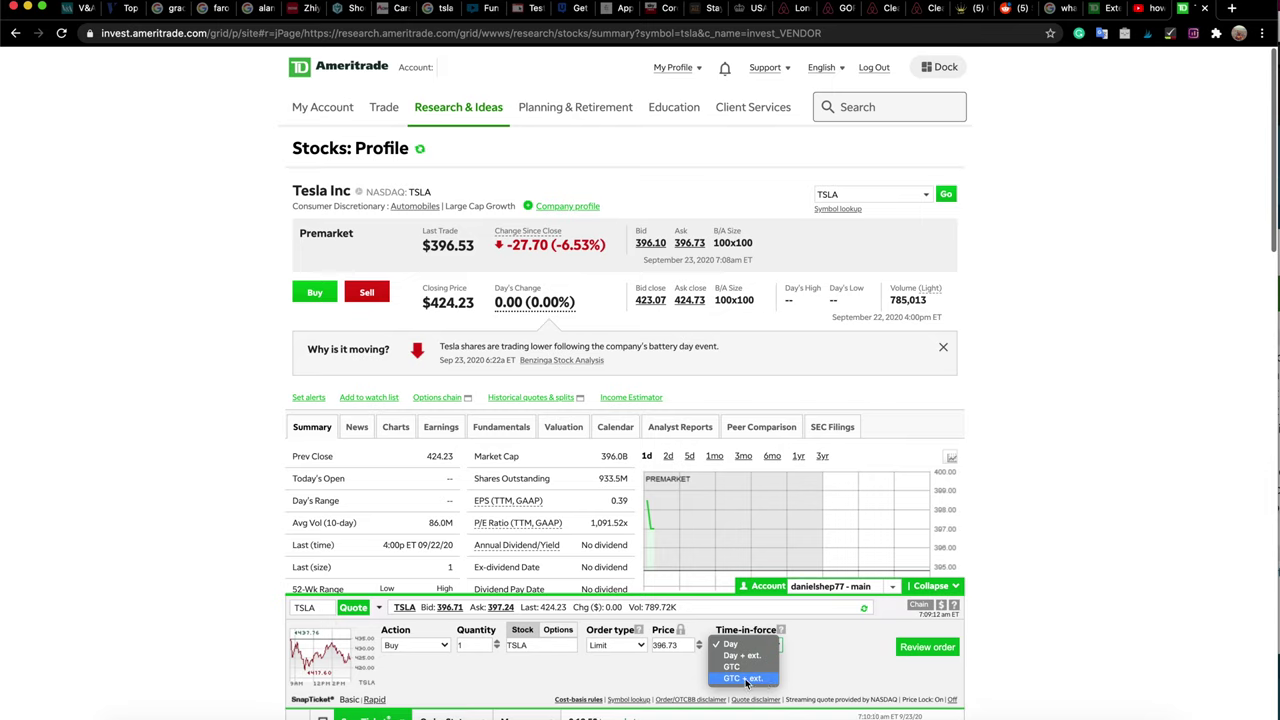
left_click(744, 679)
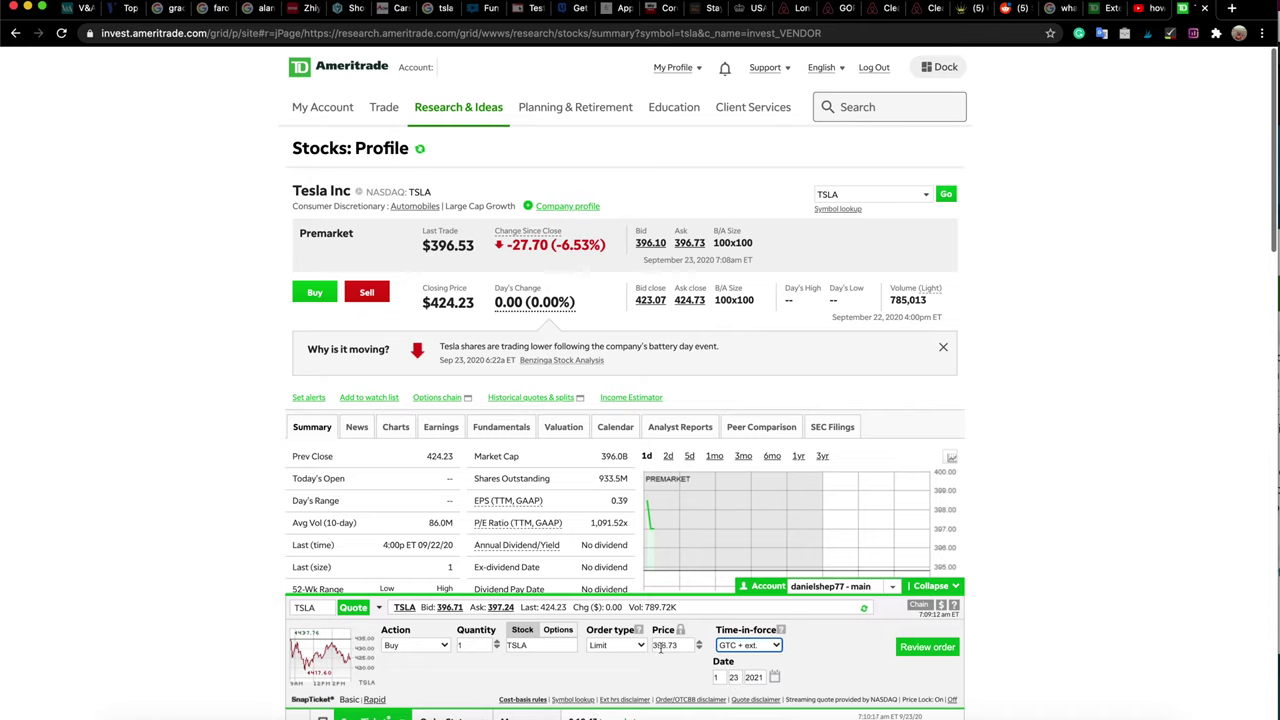
Step: Review the order, change its time-in-force to Day, and review it again
left_click(918, 649)
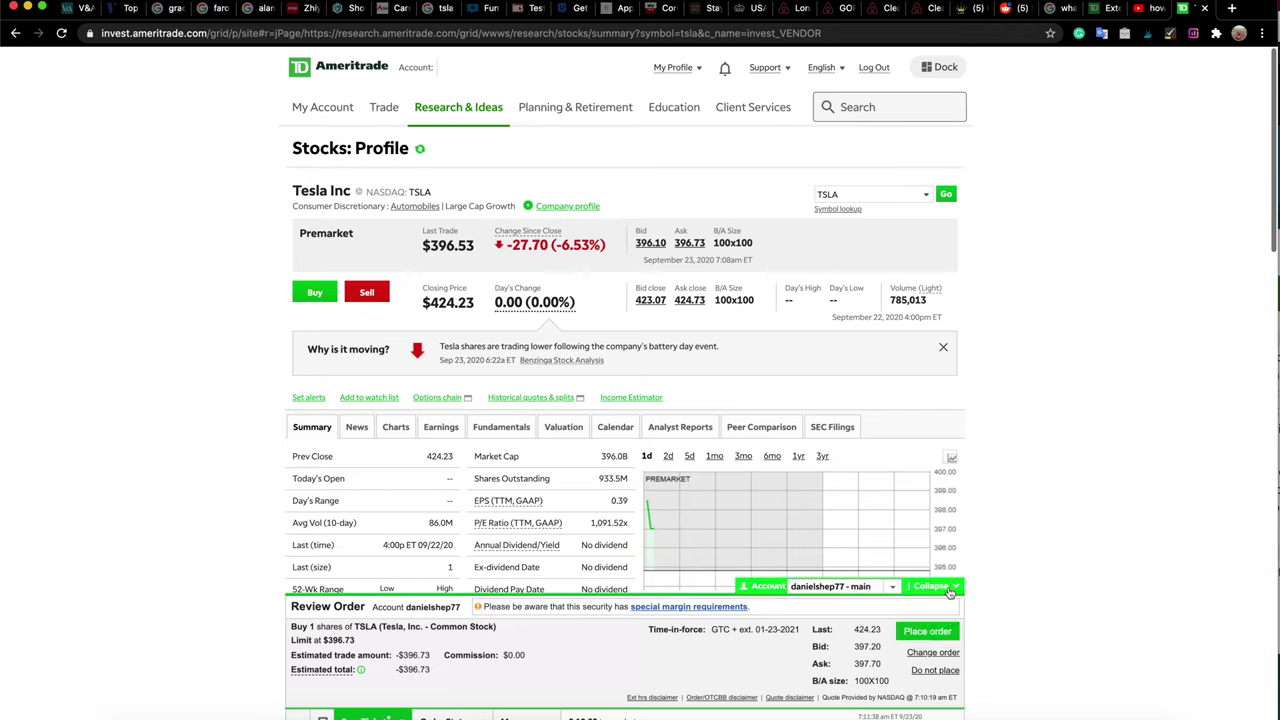
left_click(934, 653)
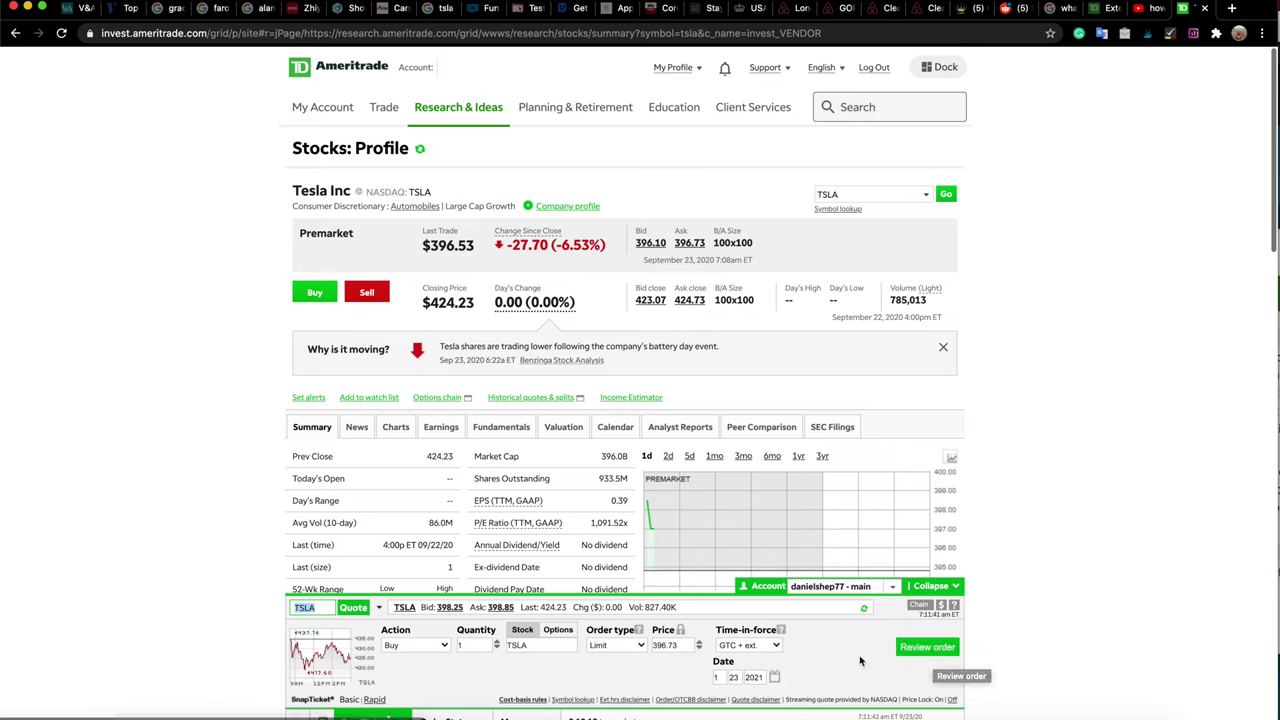
left_click(773, 648)
left_click(730, 609)
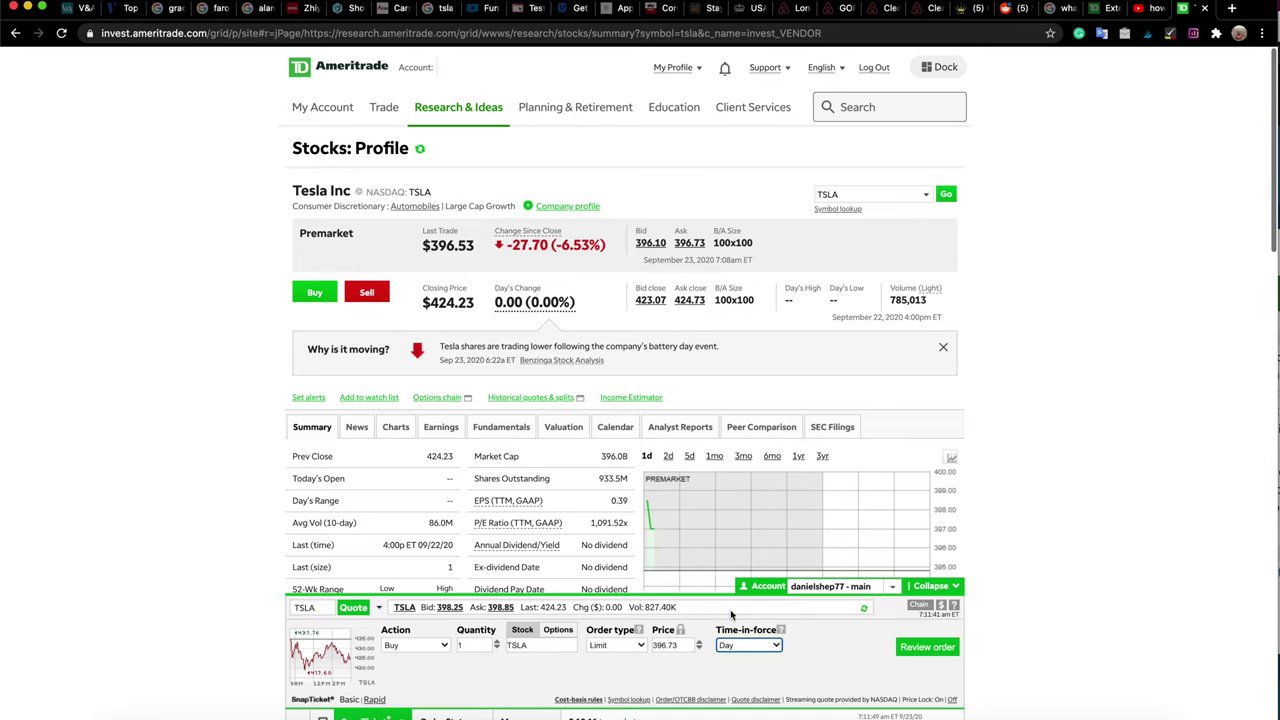
left_click(927, 647)
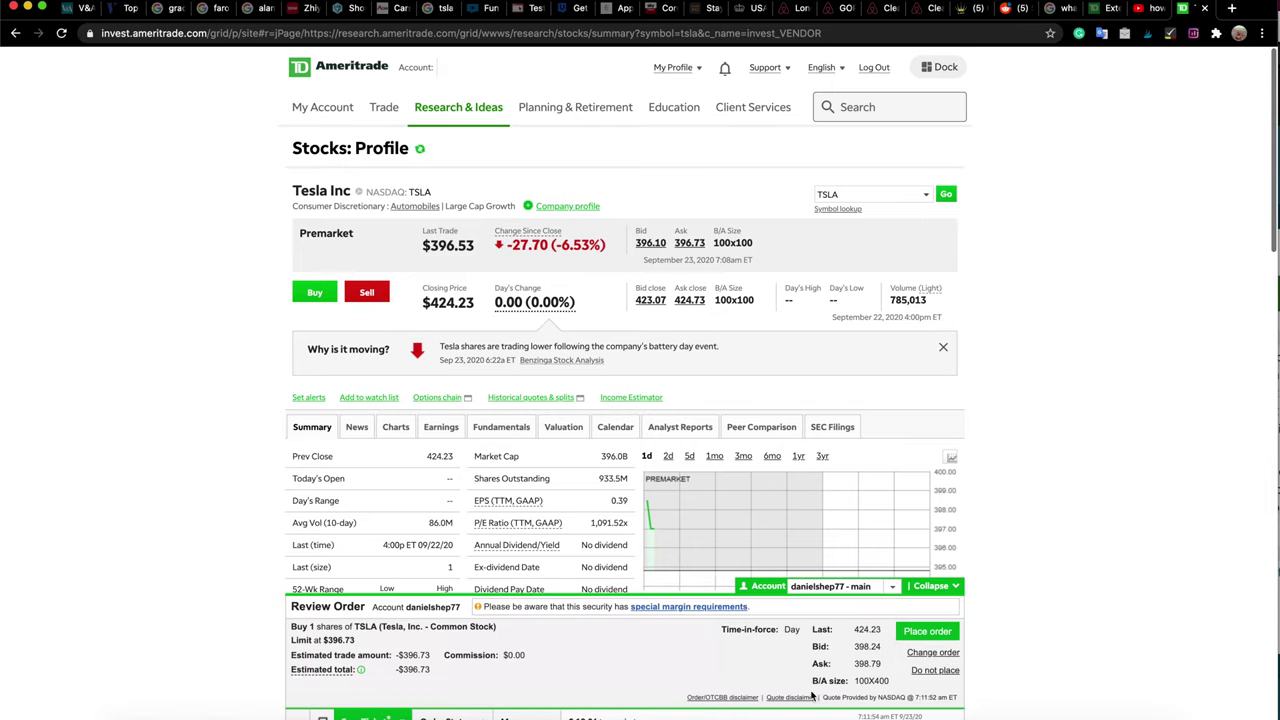